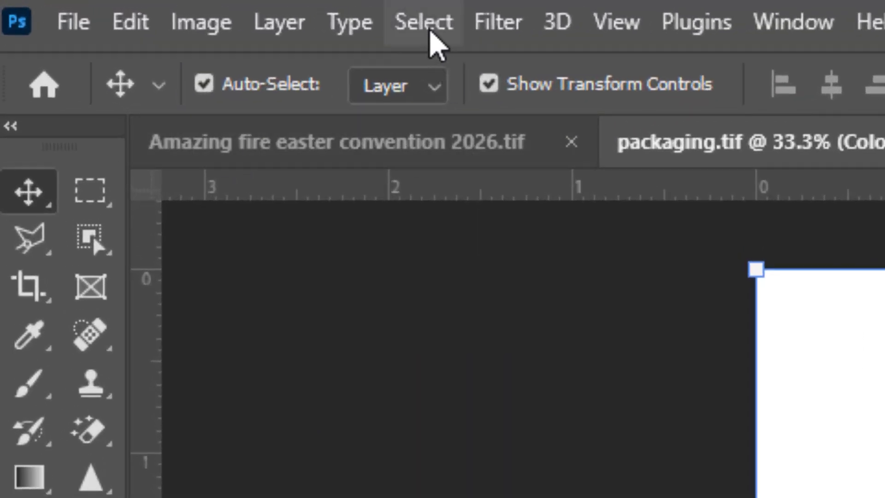
# - Select the pouch with Select Subject, then add its missed left edge using the Polygonal Lasso Tool
pyautogui.click(431, 23)
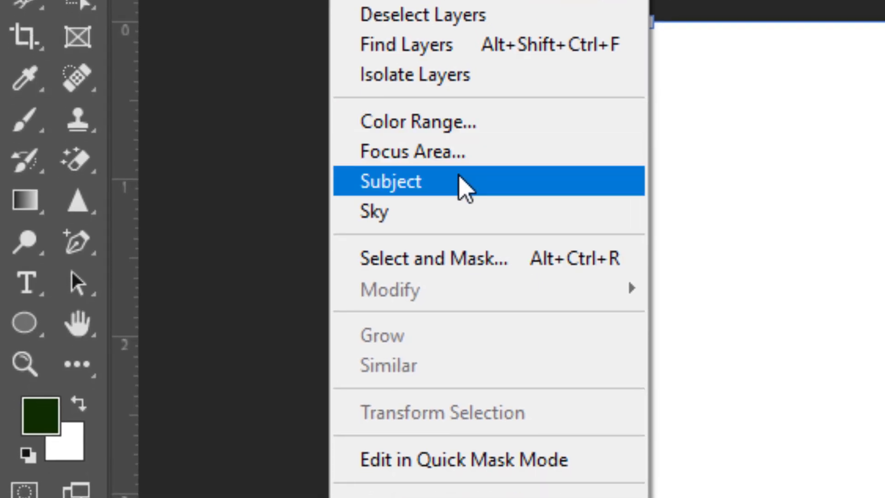
pyautogui.click(536, 456)
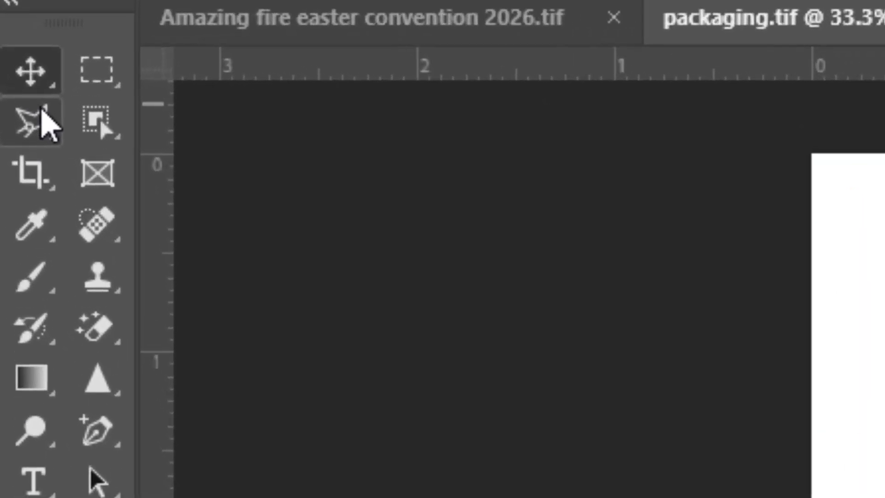
pyautogui.click(11, 60)
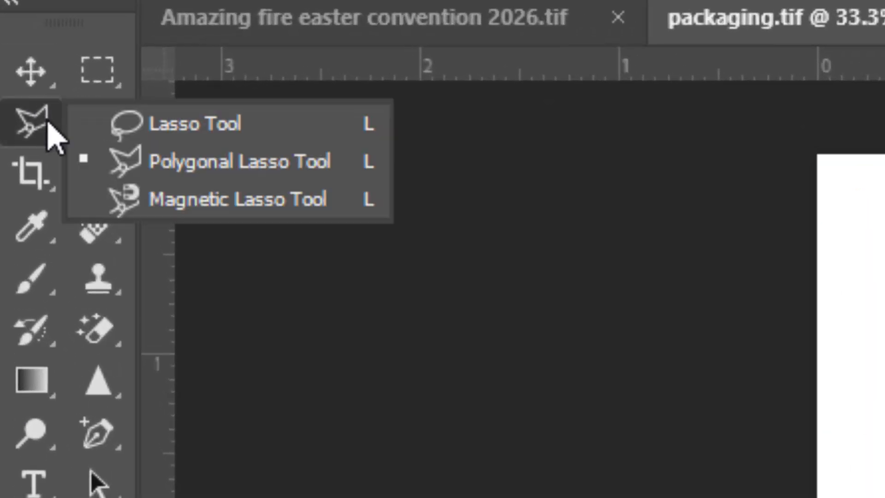
pyautogui.click(369, 161)
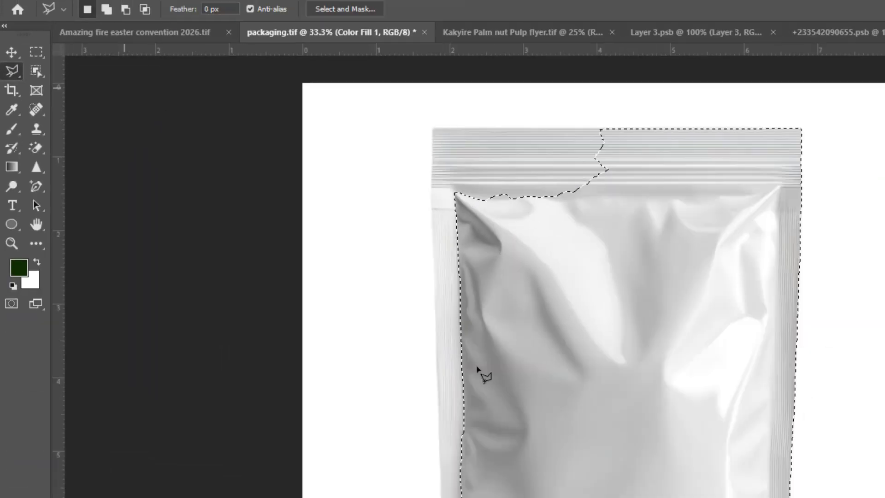
pyautogui.press('shift')
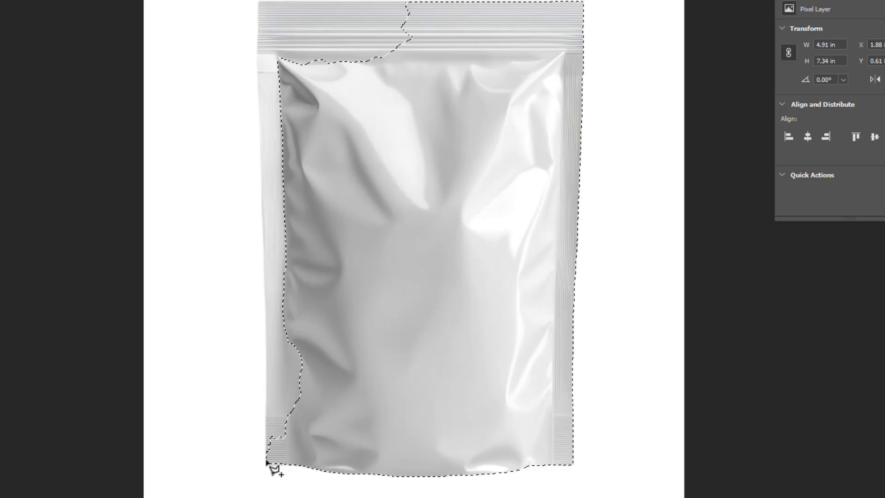
pyautogui.click(266, 460)
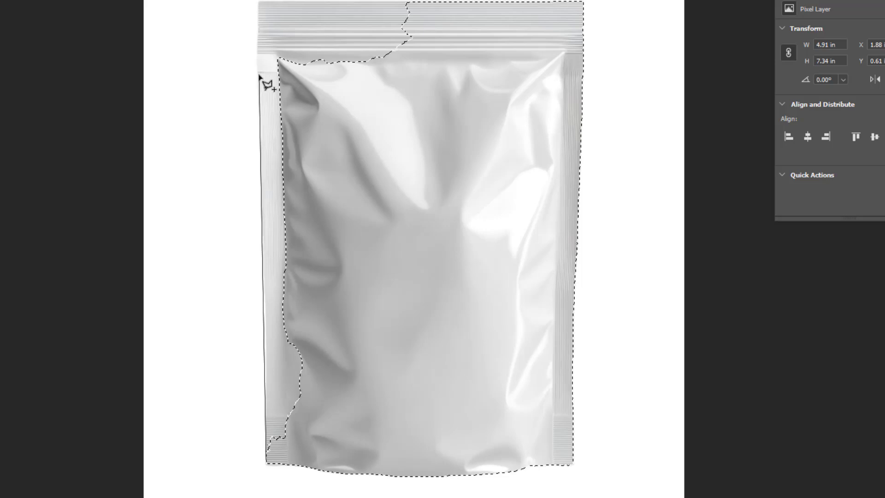
pyautogui.click(259, 1)
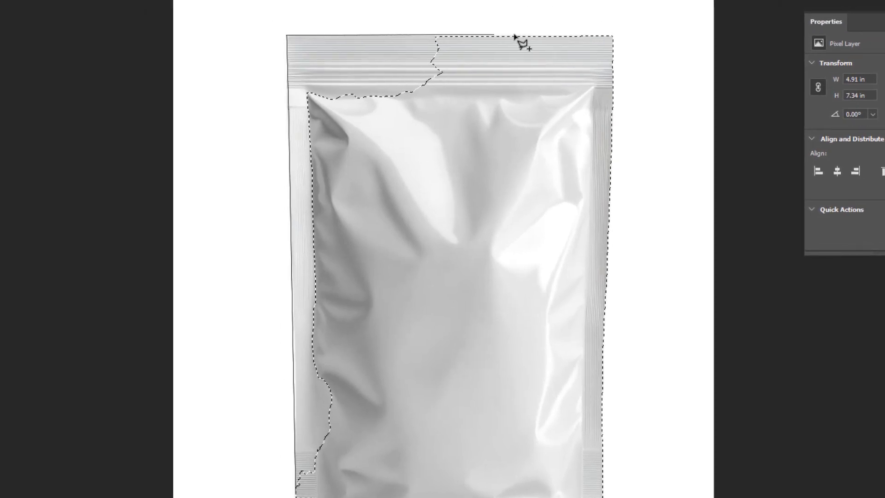
pyautogui.click(470, 36)
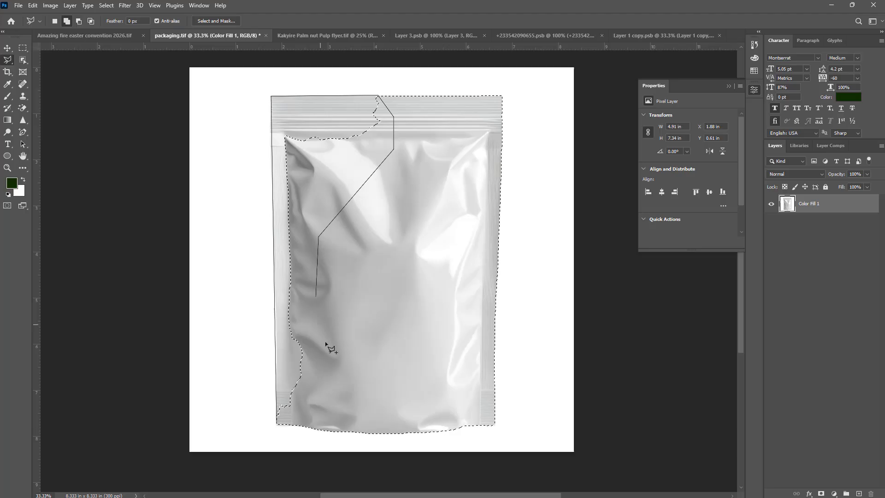
pyautogui.click(367, 398)
pyautogui.click(361, 449)
pyautogui.click(330, 491)
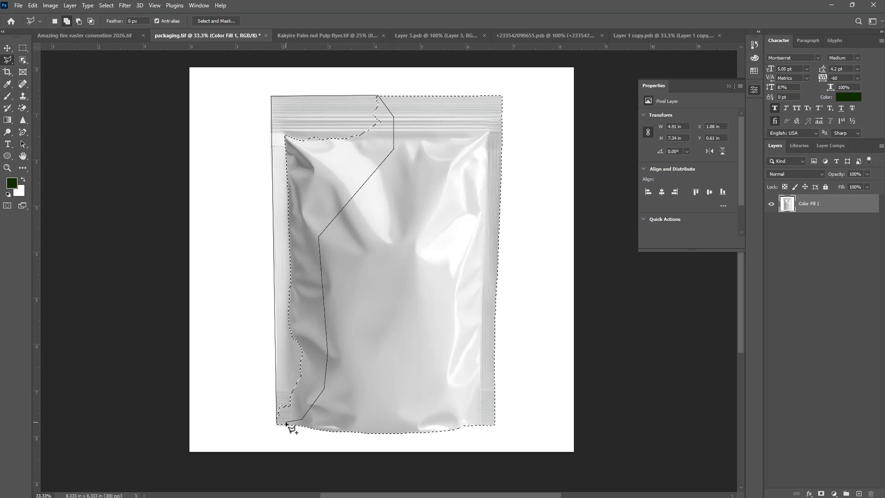
pyautogui.click(286, 423)
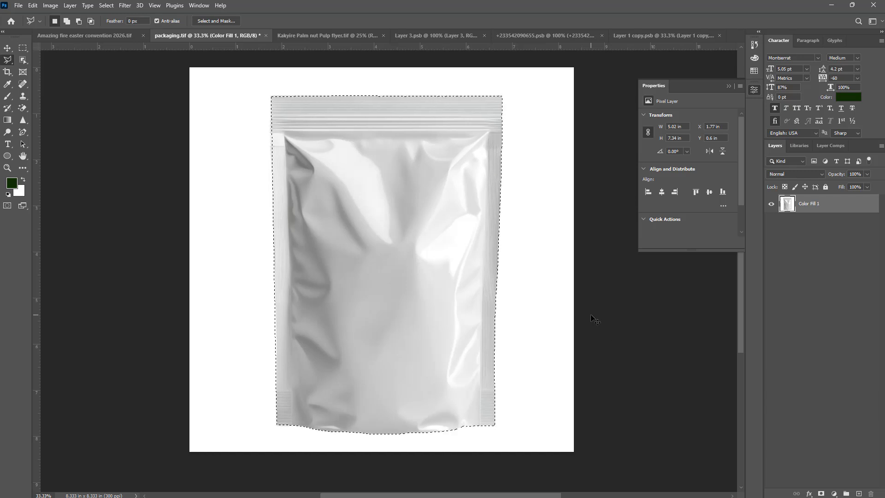
# - Copy the selected pouch to a new layer and hide the Color Fill 1 layer
pyautogui.hotkey('ctrl', 'j')
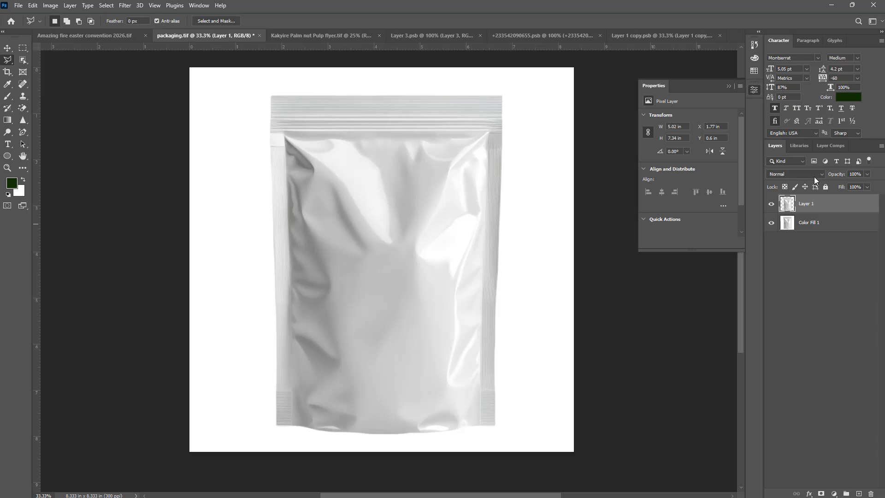
pyautogui.click(772, 224)
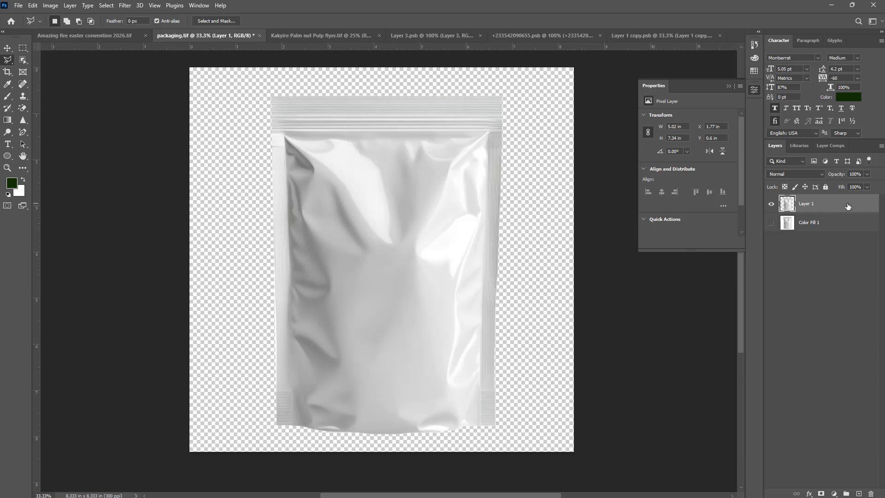
# - Bring the Palm Nut Pulp flyer design into the packaging document as a layer above the pouch
pyautogui.click(340, 37)
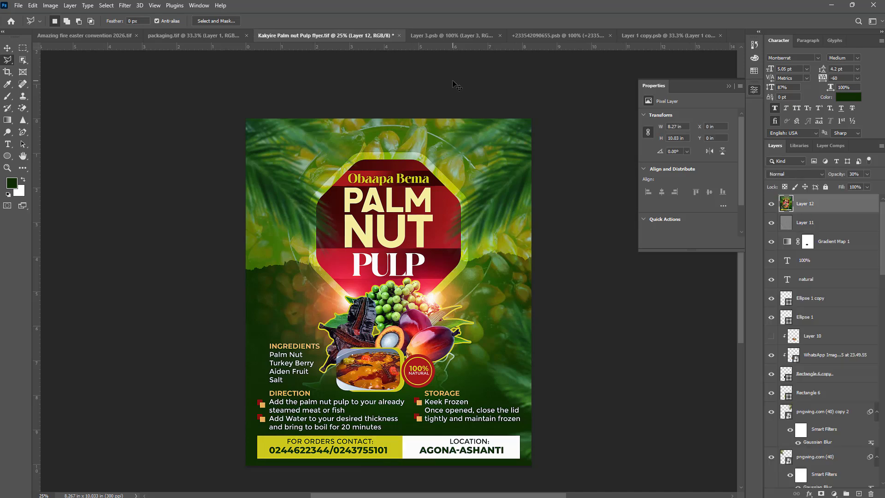
pyautogui.click(838, 265)
pyautogui.click(834, 303)
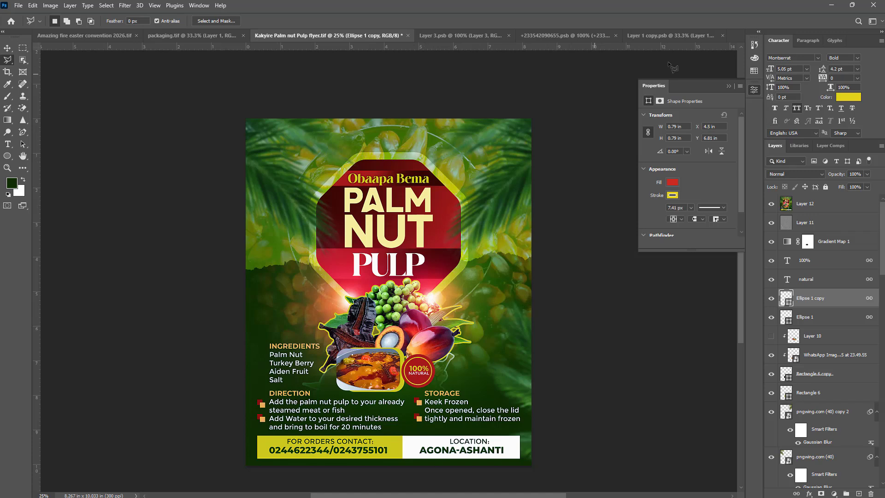
pyautogui.click(7, 48)
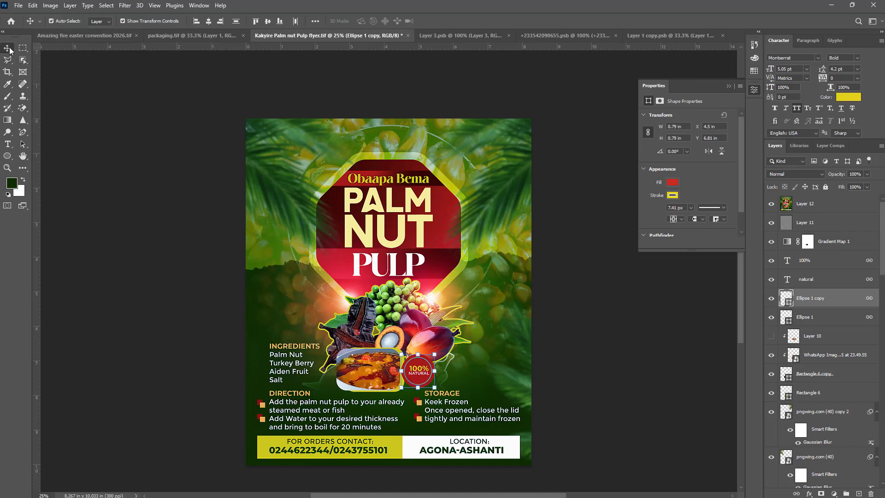
pyautogui.click(668, 36)
pyautogui.moveTo(443, 253)
pyautogui.mouseDown()
pyautogui.moveTo(416, 245)
pyautogui.moveTo(207, 37)
pyautogui.moveTo(435, 246)
pyautogui.mouseUp()
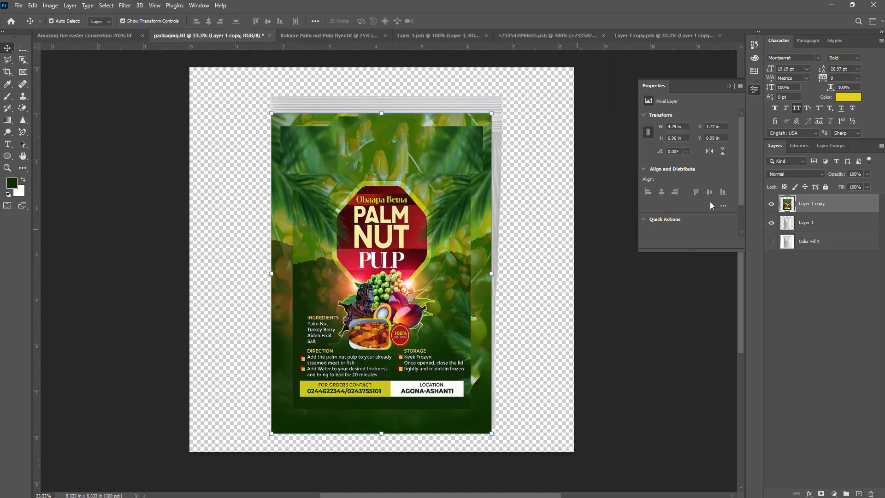
# - Convert the flyer layer to a Smart Object and scale it to about 5.1 × 7.4 in over the pouch
pyautogui.rightClick(840, 208)
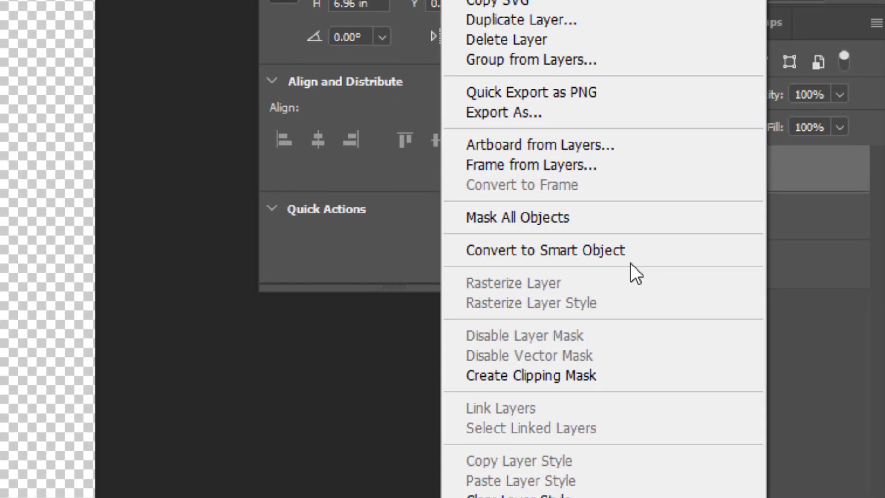
pyautogui.click(633, 240)
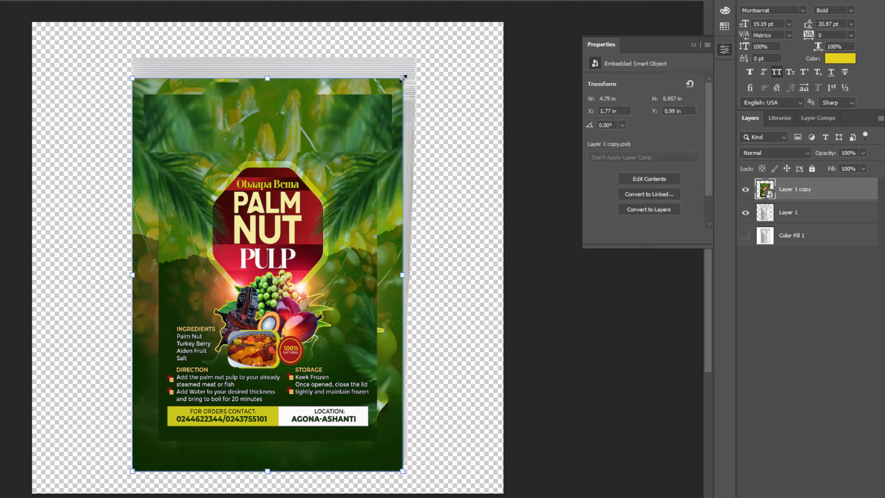
pyautogui.moveTo(408, 82); pyautogui.dragTo(425, 55)
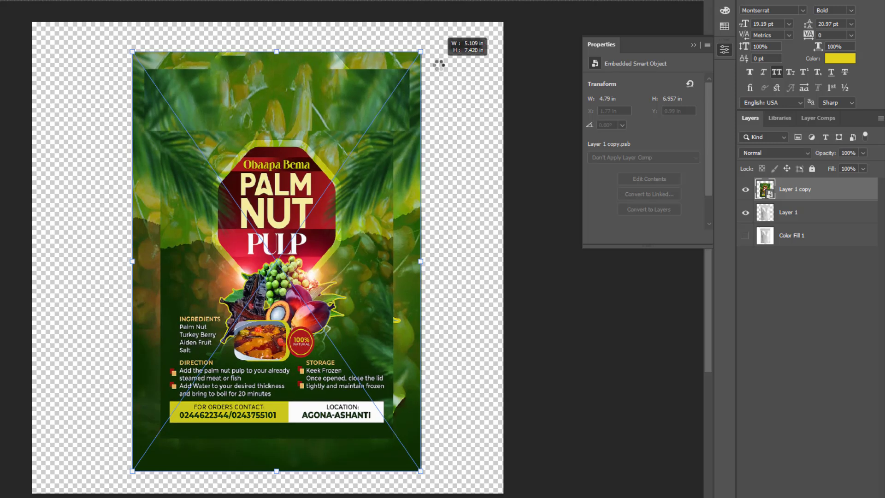
pyautogui.press('super')
pyautogui.press('Escape')
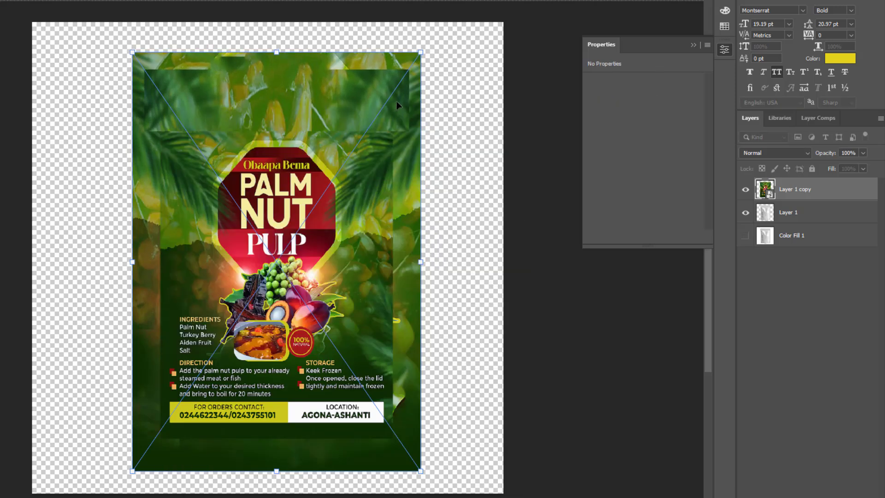
pyautogui.press('Return')
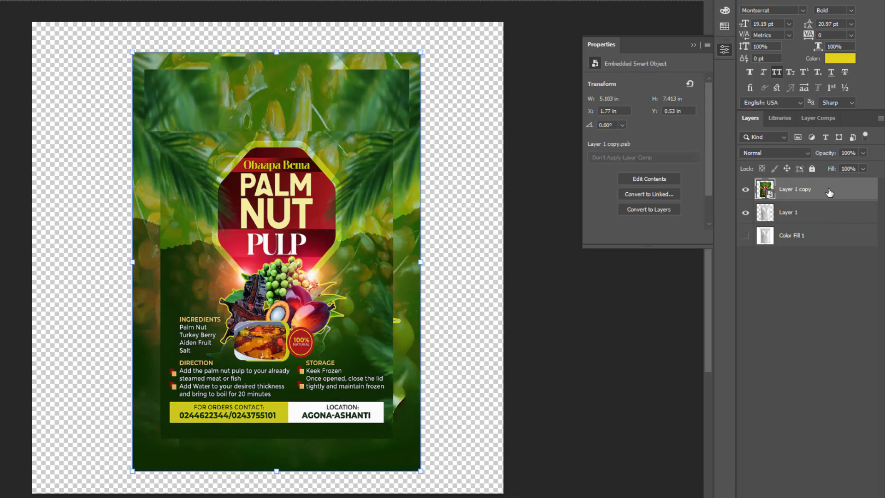
# - Clip the flyer layer to the pouch layer and set its blend mode to Multiply
pyautogui.rightClick(829, 189)
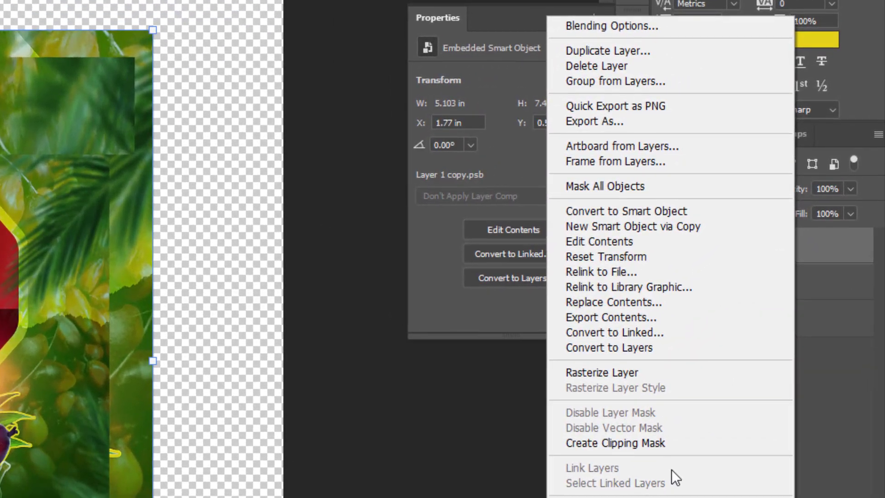
pyautogui.click(668, 444)
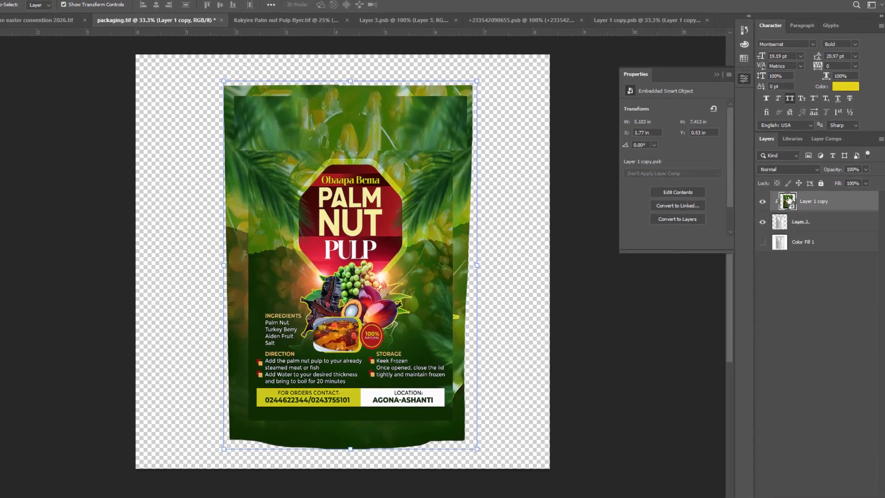
pyautogui.click(786, 169)
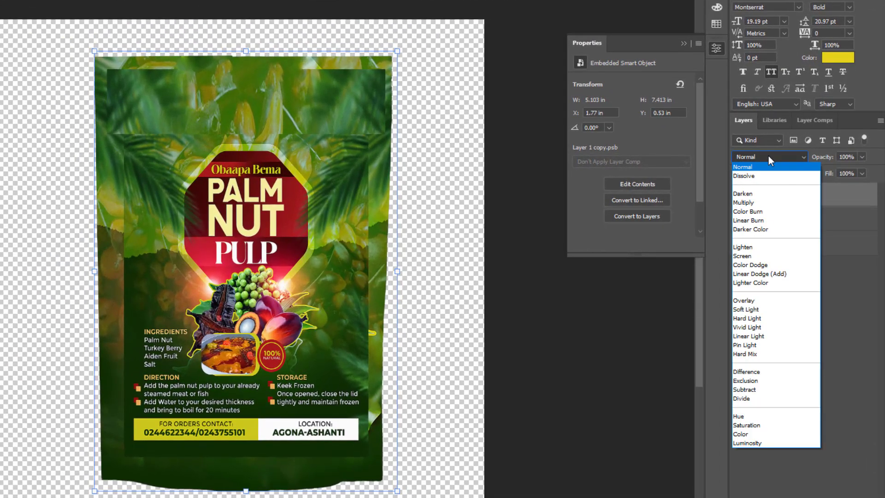
pyautogui.click(759, 203)
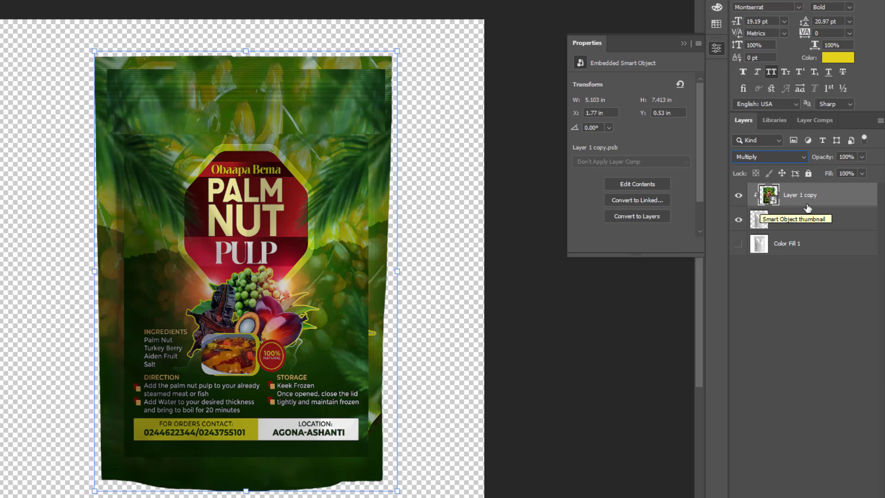
# - In the flyer's Layer Style, split the Underlying Layer Blend If white slider to 226 to let pouch highlights through
pyautogui.doubleClick(858, 198)
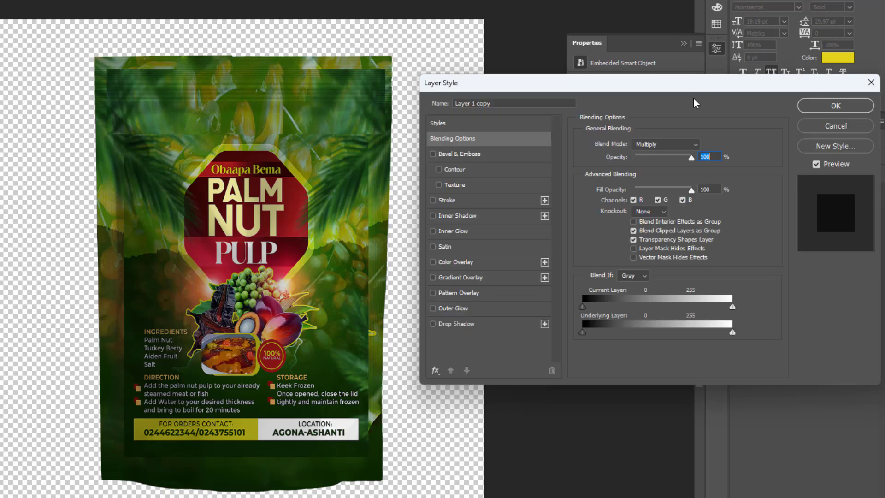
pyautogui.moveTo(699, 84); pyautogui.dragTo(731, 6)
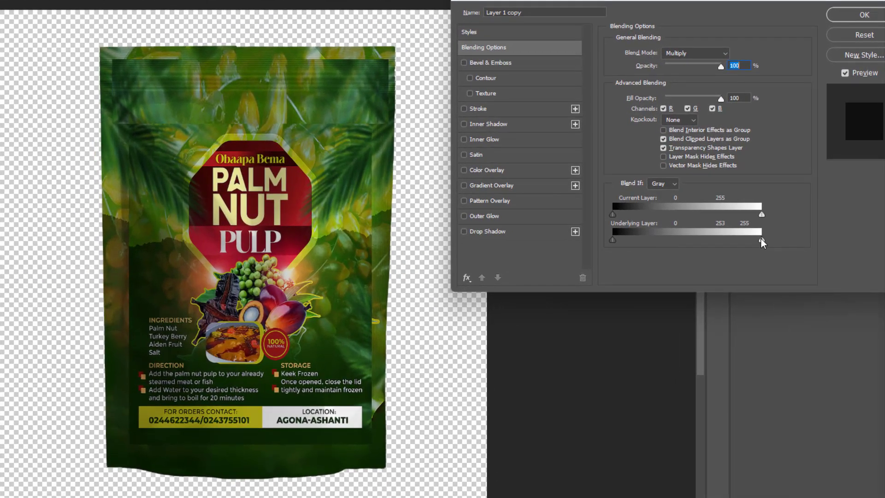
pyautogui.moveTo(761, 241); pyautogui.dragTo(747, 252)
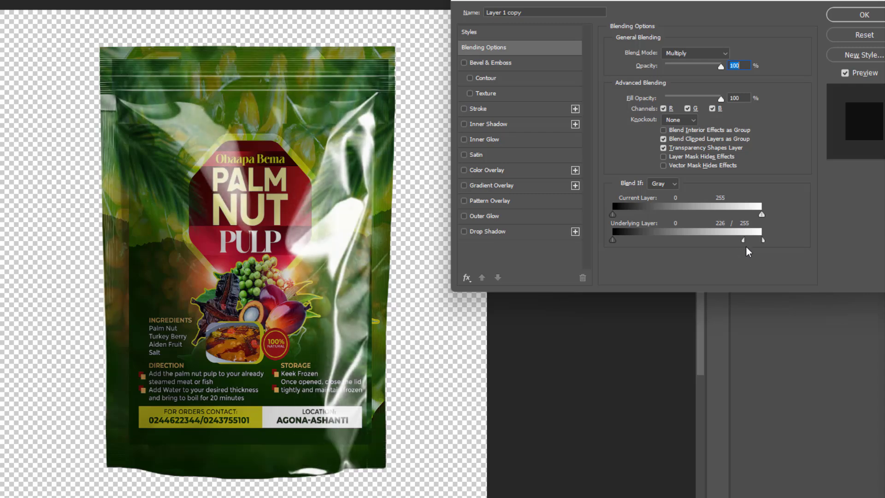
pyautogui.click(841, 19)
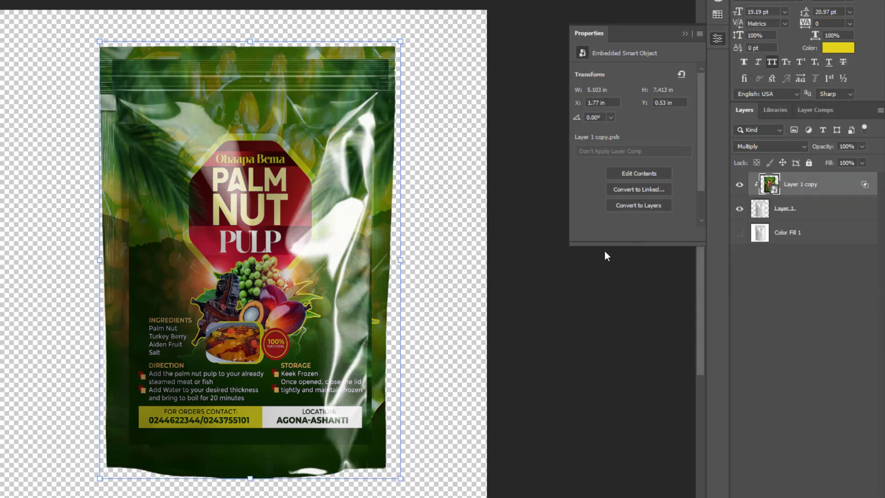
# - Duplicate the pouch layer and move the original Layer 1 to the top of the layer stack
pyautogui.click(831, 217)
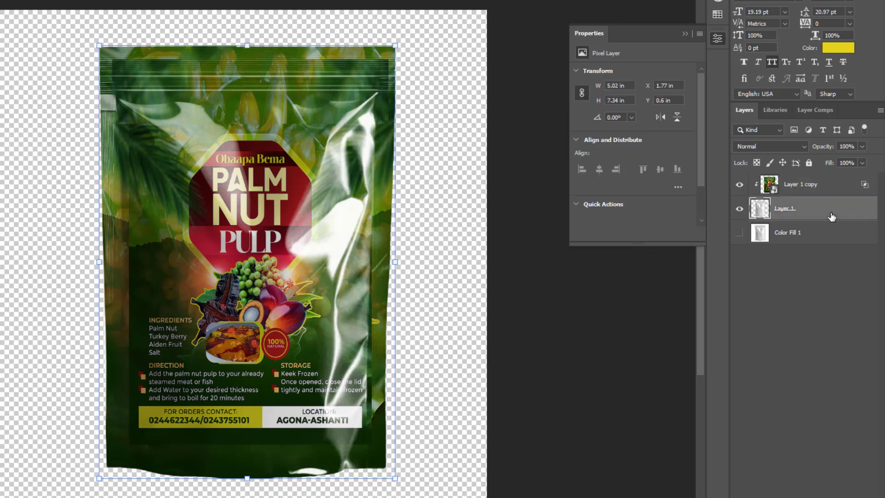
pyautogui.hotkey('ctrl', 'j')
pyautogui.click(834, 239)
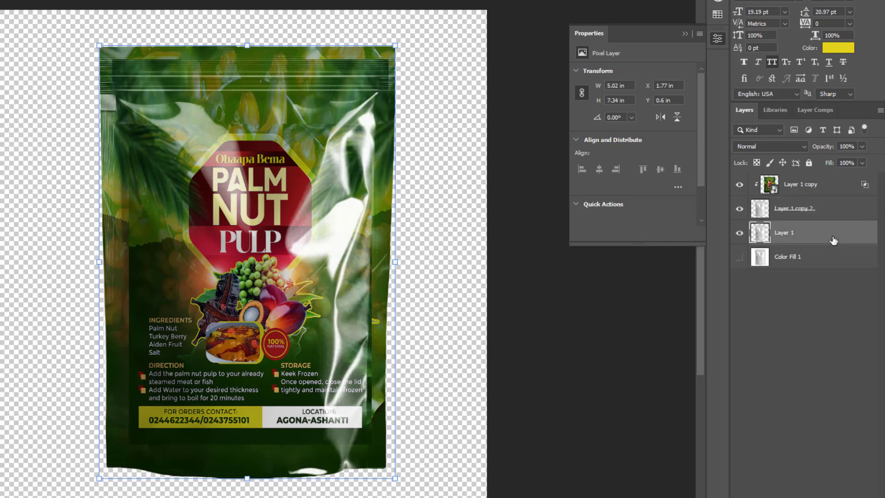
pyautogui.moveTo(825, 233); pyautogui.dragTo(803, 174)
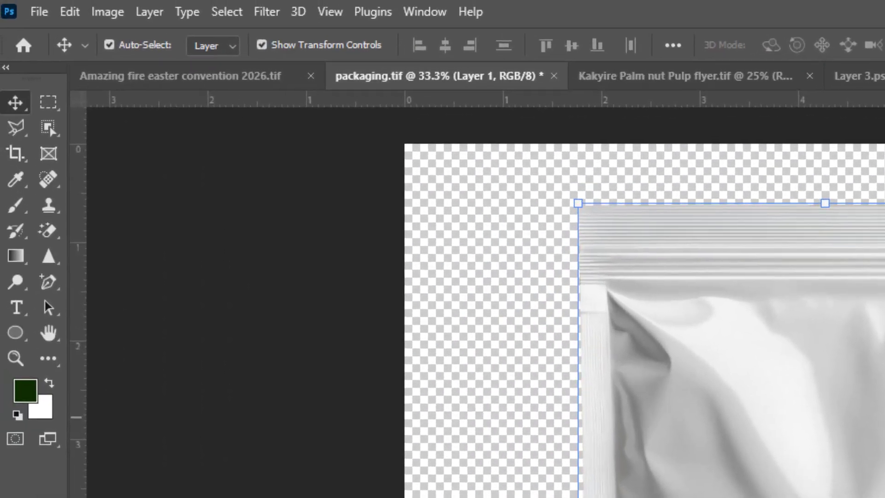
# - Apply a Camera Raw Filter to the top pouch layer with Exposure -5.00, Highlights +100, Whites +100 and Blacks -100
pyautogui.click(270, 14)
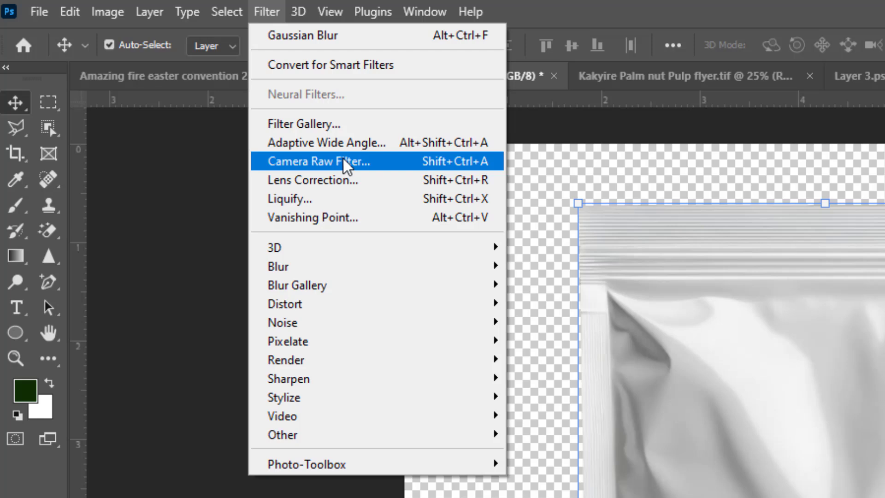
pyautogui.click(343, 161)
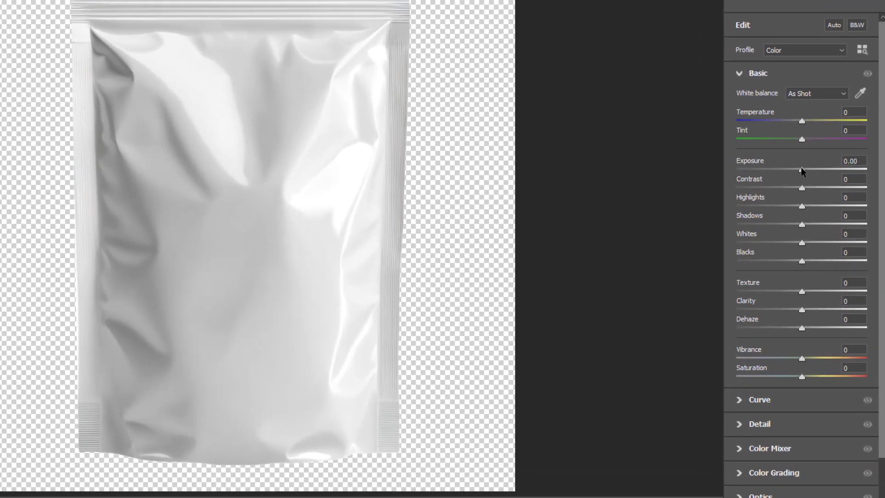
pyautogui.moveTo(802, 170); pyautogui.dragTo(712, 188)
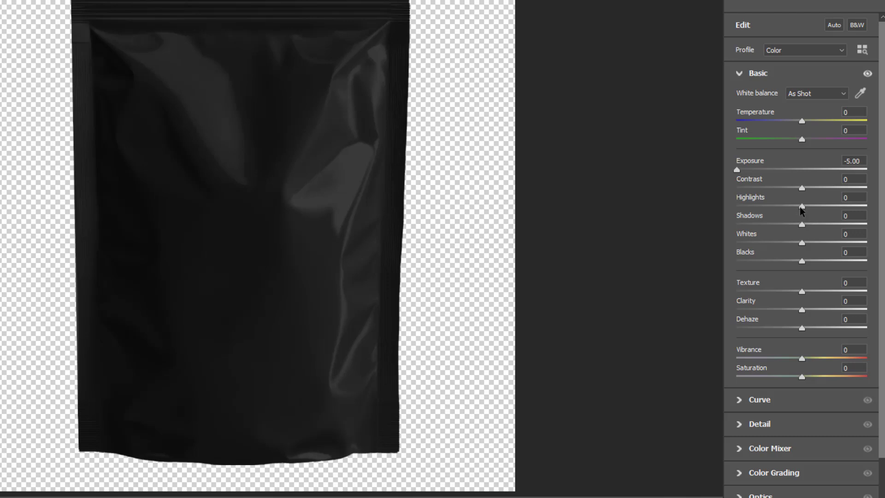
pyautogui.moveTo(801, 206); pyautogui.dragTo(867, 206)
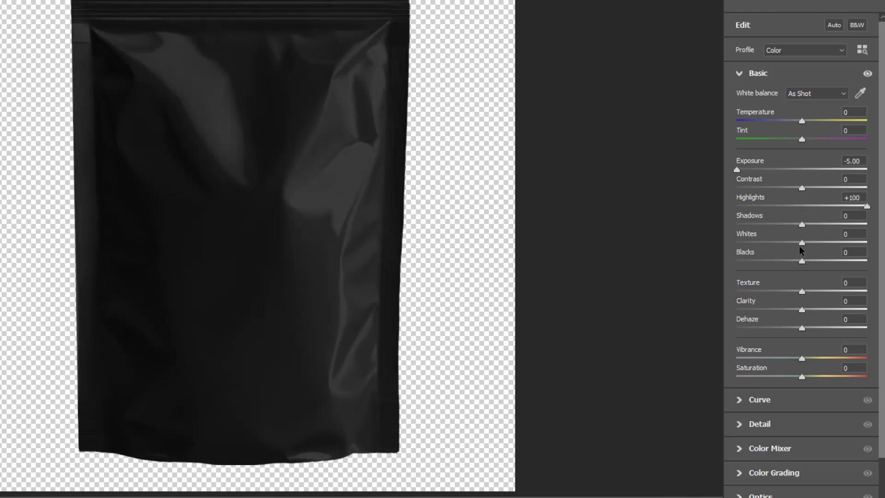
pyautogui.moveTo(803, 244); pyautogui.dragTo(872, 241)
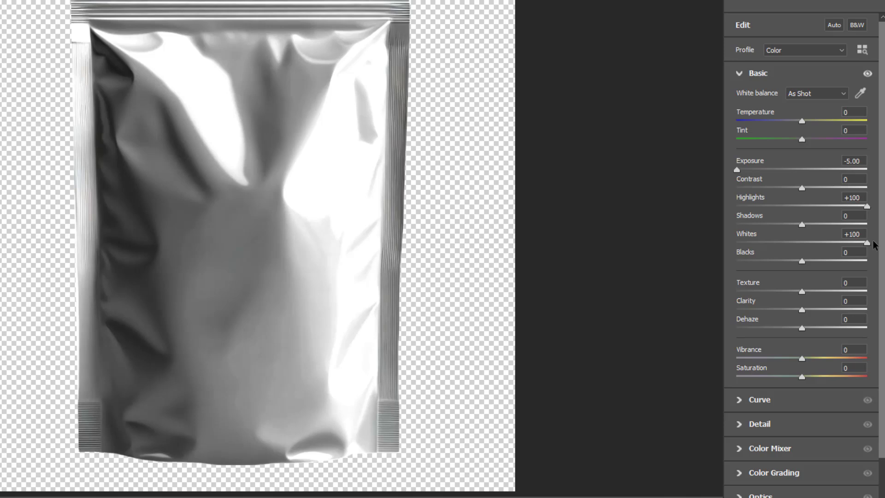
pyautogui.moveTo(804, 261); pyautogui.dragTo(729, 278)
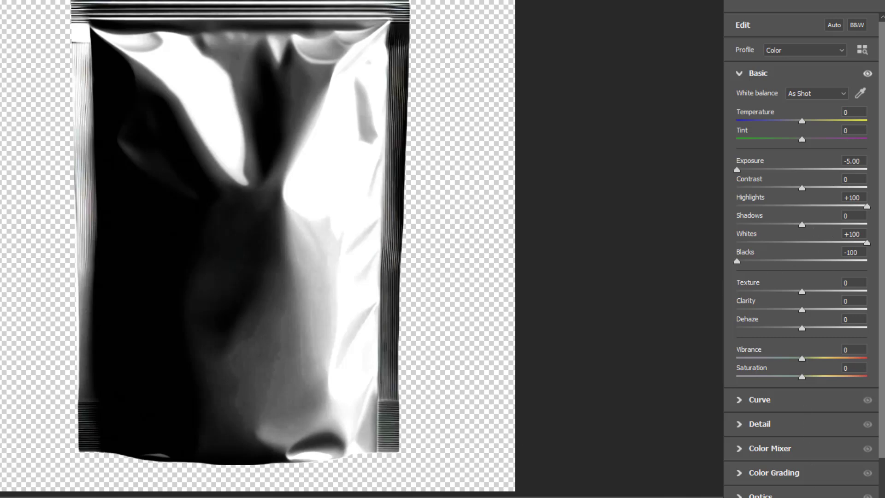
pyautogui.press('Return')
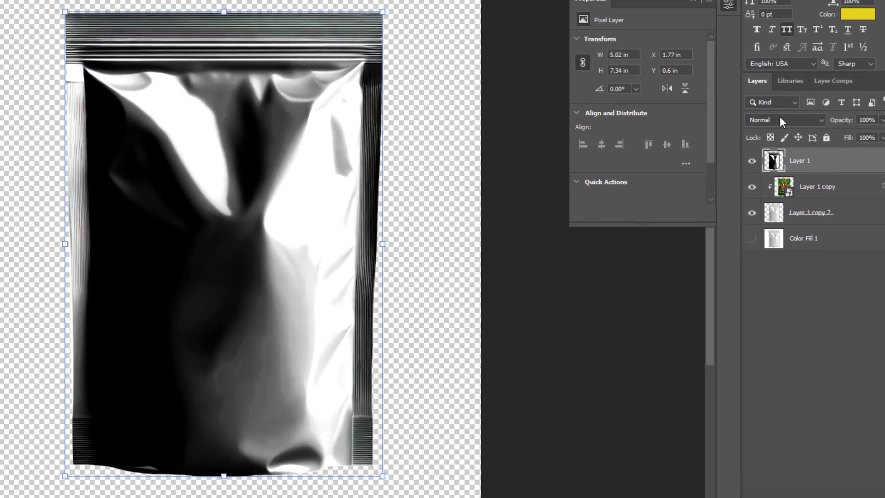
# - Set the top pouch layer's blend mode to Screen and its opacity to 10%
pyautogui.click(789, 129)
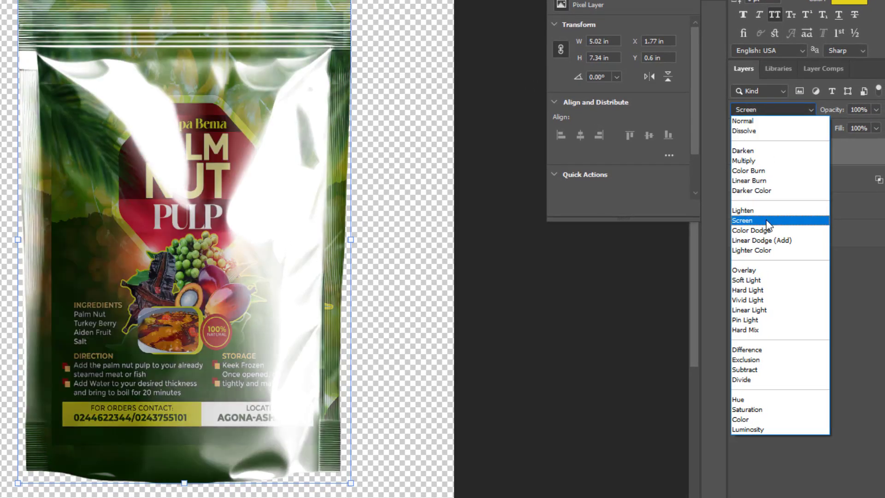
pyautogui.click(766, 220)
pyautogui.click(876, 109)
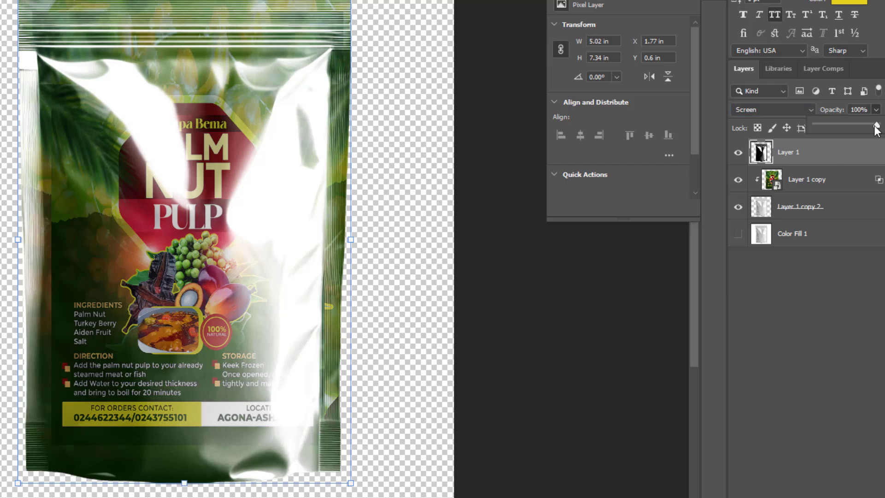
pyautogui.moveTo(878, 125); pyautogui.dragTo(834, 135)
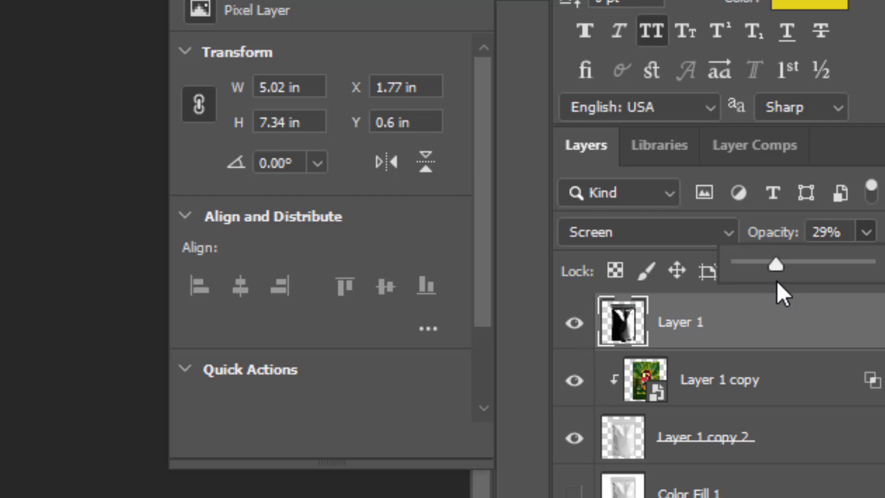
pyautogui.moveTo(797, 231); pyautogui.dragTo(750, 243)
pyautogui.moveTo(652, 308); pyautogui.dragTo(752, 299)
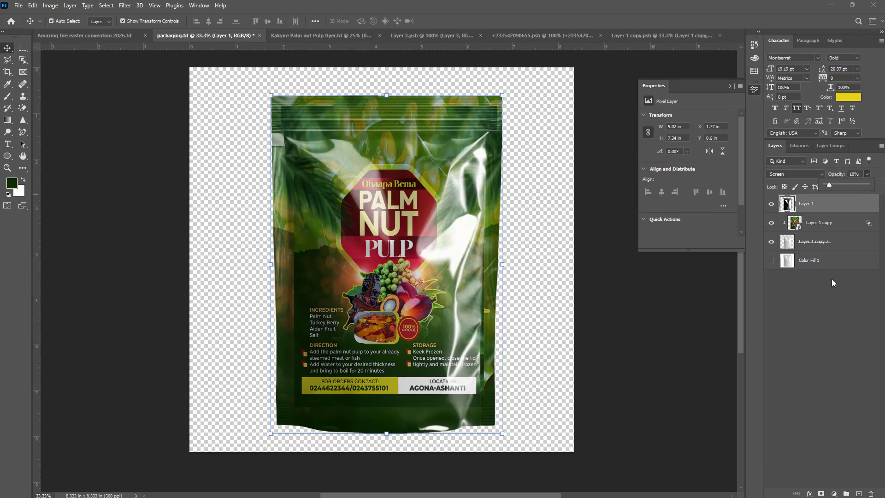
# - Deselect the layer and turn on visibility of the Color Fill 1 background layer
pyautogui.click(644, 298)
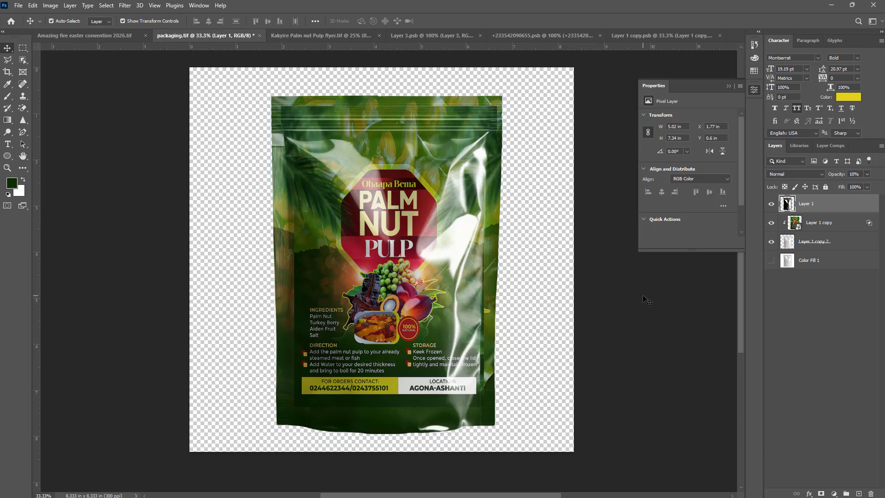
pyautogui.click(771, 261)
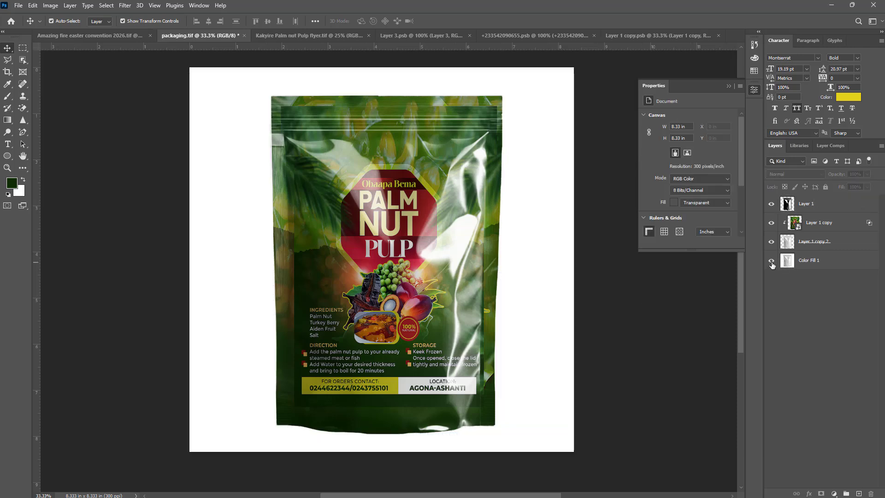